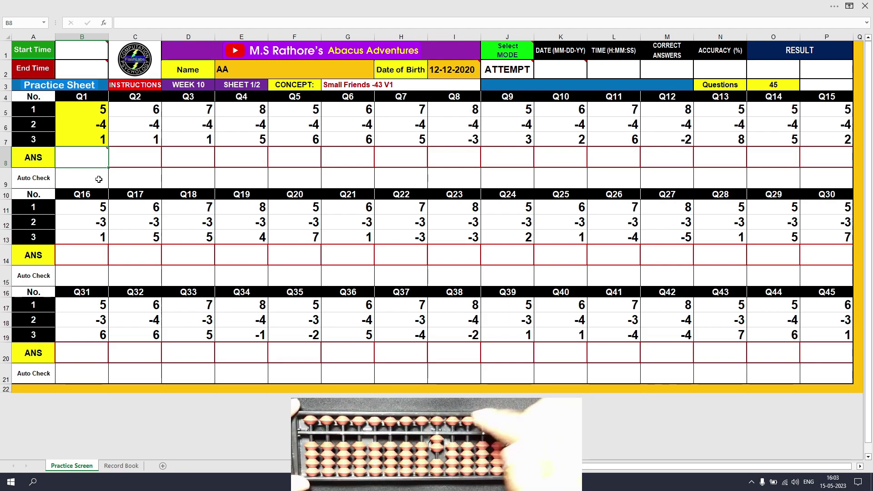
Enter 2 as the Q1 answer and 3 as the Q2 answer in the ANS row
{"action": "type", "text": "2"}
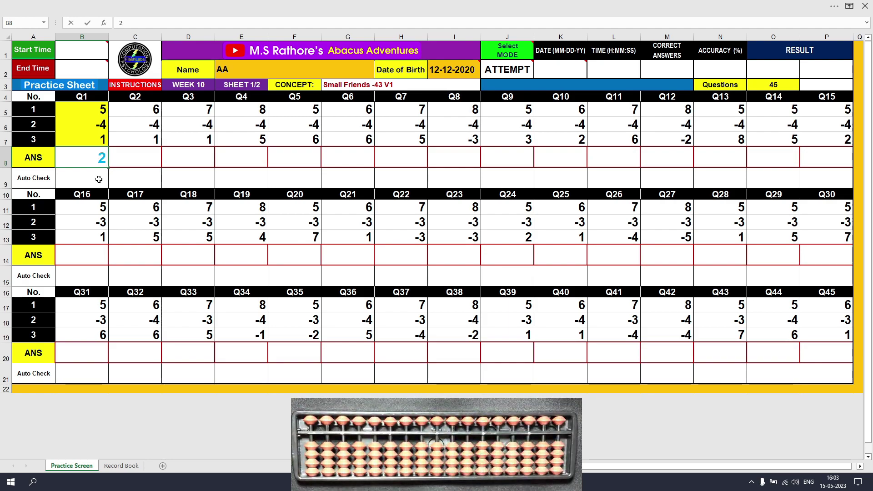
{"action": "key", "text": "Tab"}
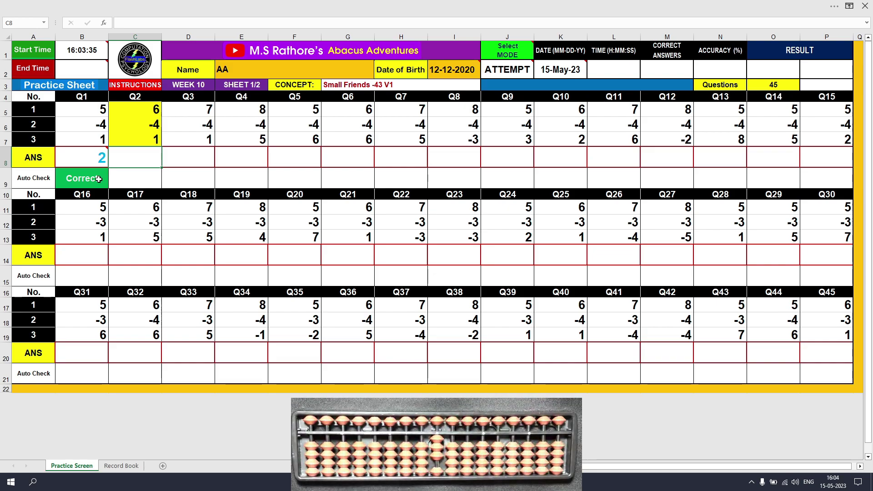
{"action": "type", "text": "3"}
{"action": "key", "text": "Tab"}
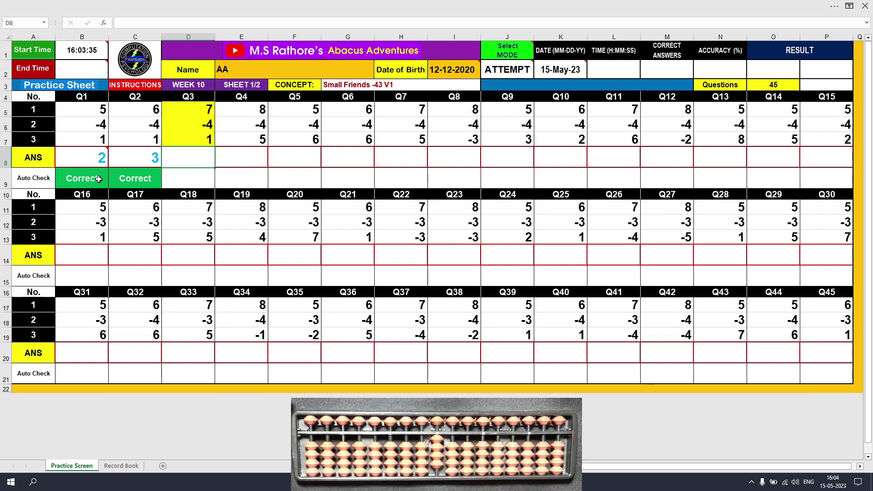
{"action": "key", "text": "F2"}
Fill the Q3, Q4 and Q5 answer cells with 4, 9 and 7
{"action": "type", "text": "4"}
{"action": "key", "text": "Tab"}
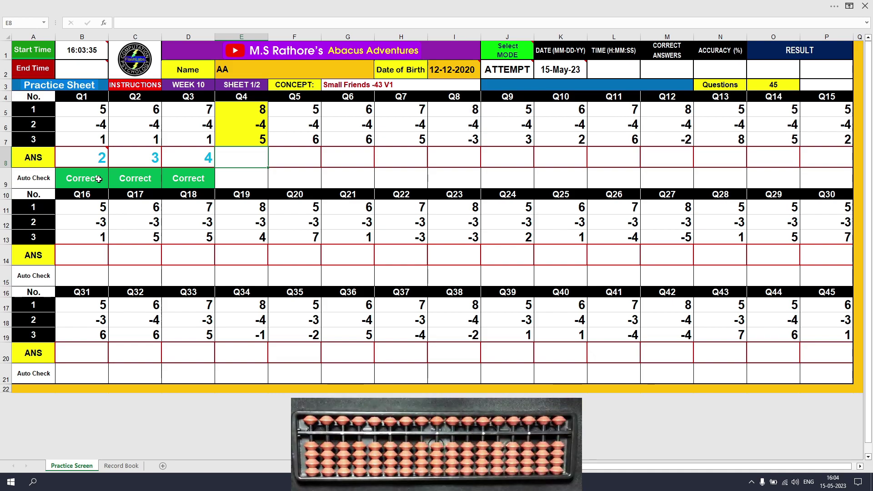
{"action": "type", "text": "9"}
{"action": "key", "text": "Tab"}
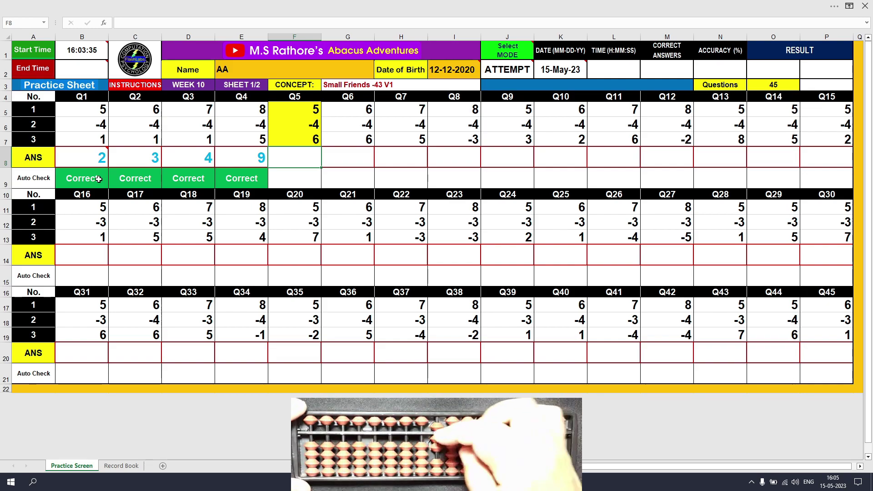
{"action": "type", "text": "7"}
{"action": "key", "text": "Tab"}
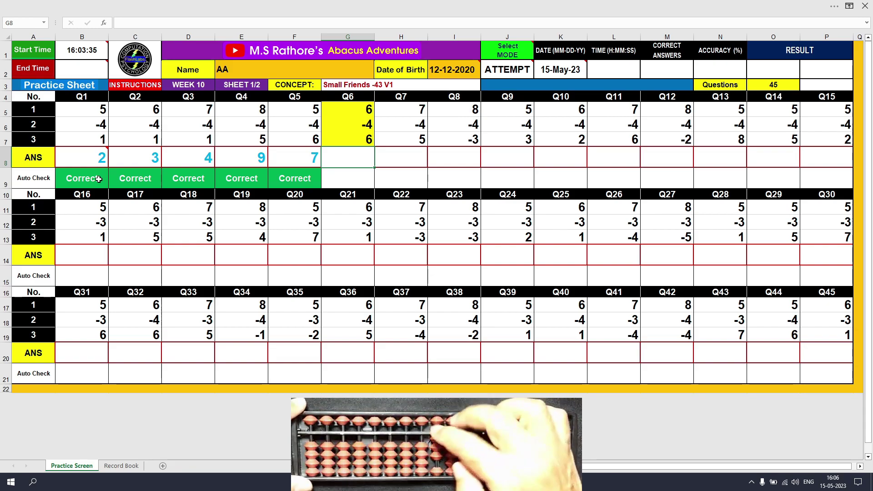
Fill the Q6–Q9 answer cells with 8, 8, 1 and 4
{"action": "type", "text": "8"}
{"action": "key", "text": "Tab"}
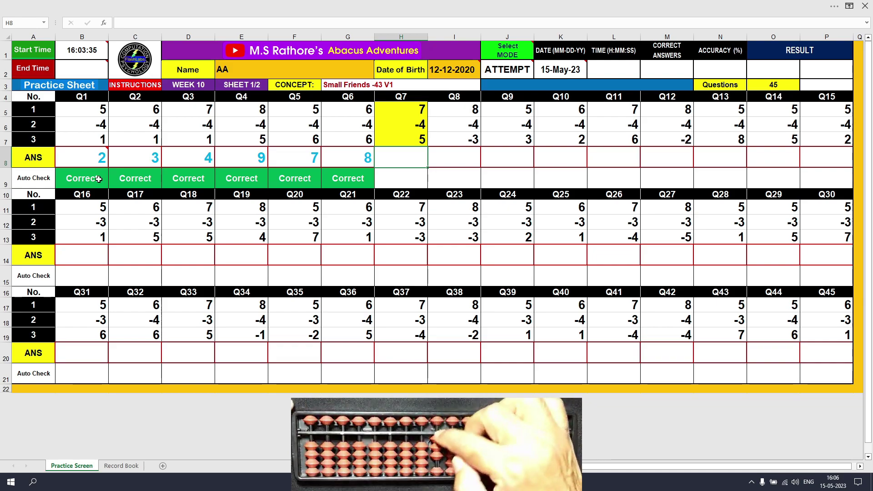
{"action": "type", "text": "8"}
{"action": "key", "text": "Tab"}
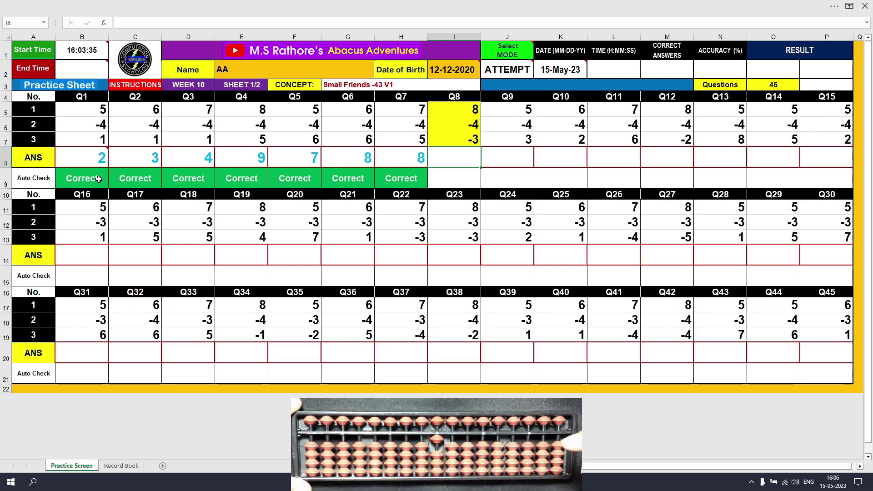
{"action": "type", "text": "1"}
{"action": "key", "text": "Return"}
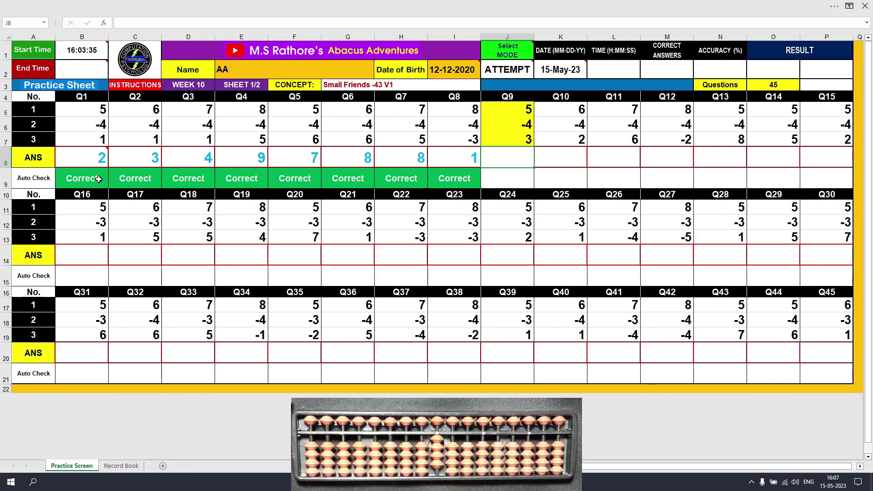
{"action": "type", "text": "4"}
{"action": "key", "text": "Tab"}
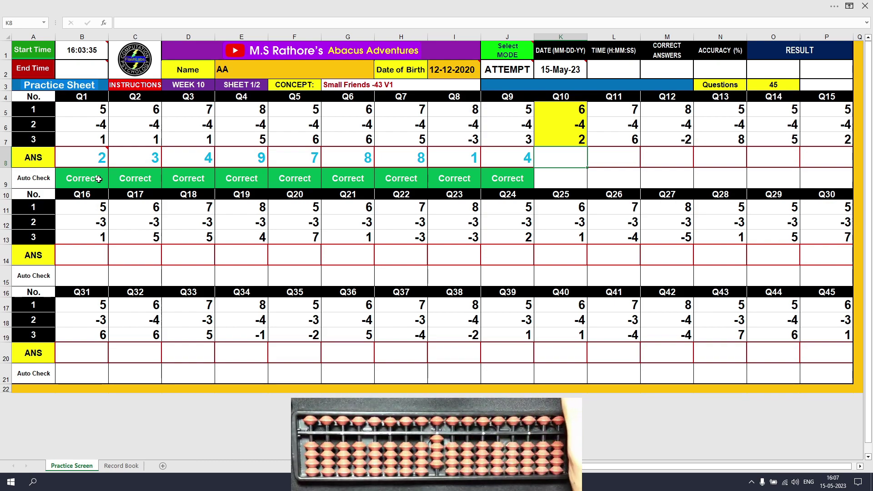
Fill the Q10–Q13 answer cells with 4, 9, 2 and 9
{"action": "type", "text": "4"}
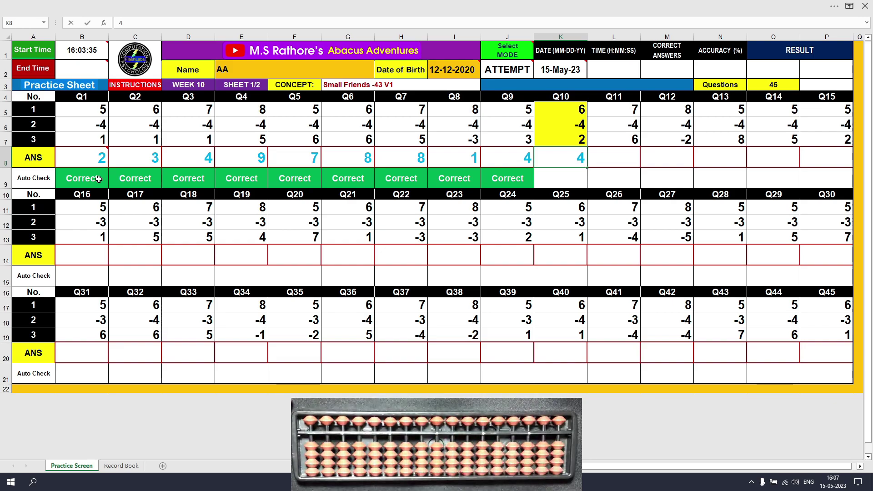
{"action": "key", "text": "Return"}
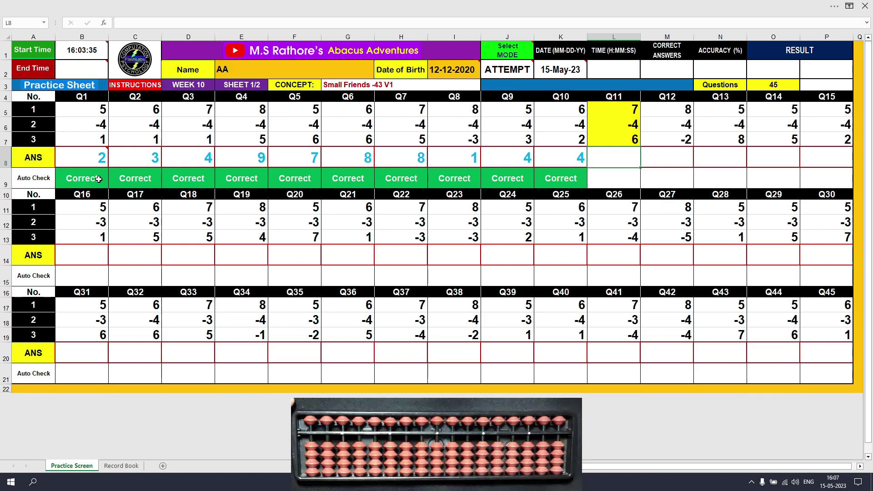
{"action": "type", "text": "9"}
{"action": "key", "text": "Tab"}
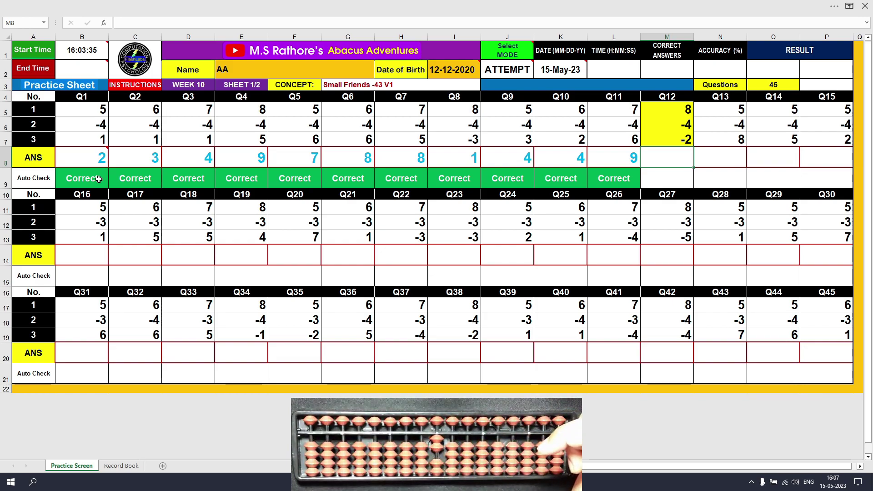
{"action": "type", "text": "2"}
{"action": "key", "text": "Tab"}
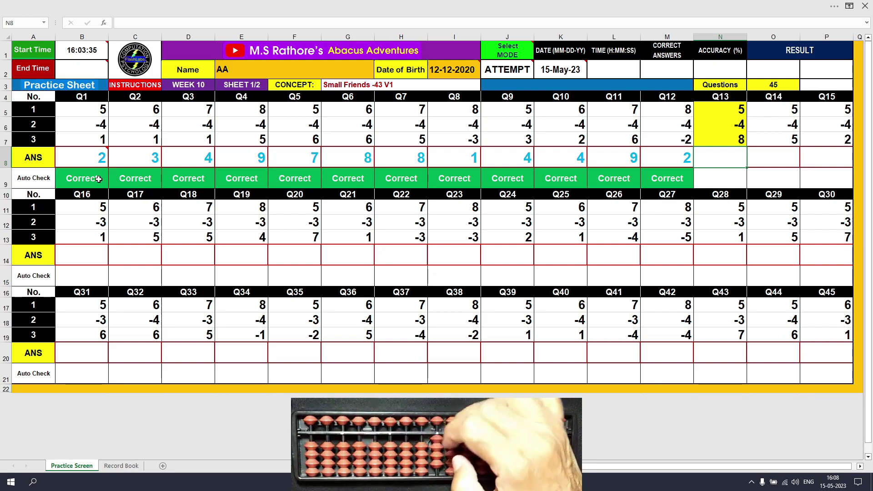
{"action": "type", "text": "9"}
{"action": "key", "text": "Tab"}
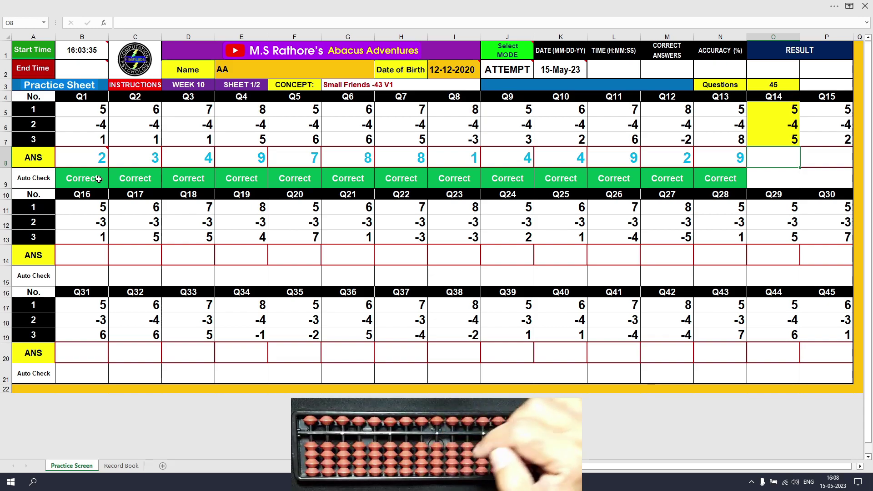
Enter 6 for Q14, then 3, 8 and 9 for Q16, Q17 and Q18
{"action": "type", "text": "6"}
{"action": "key", "text": "Tab"}
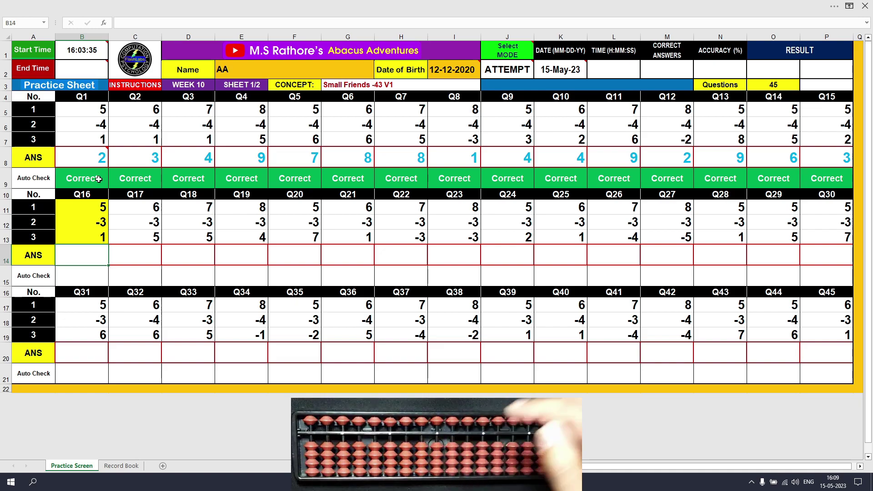
{"action": "type", "text": "3"}
{"action": "key", "text": "Tab"}
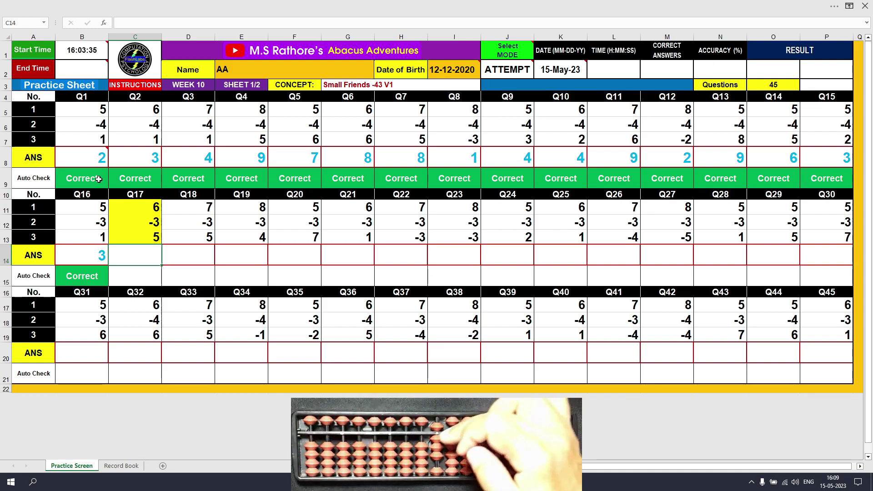
{"action": "type", "text": "8"}
{"action": "key", "text": "Tab"}
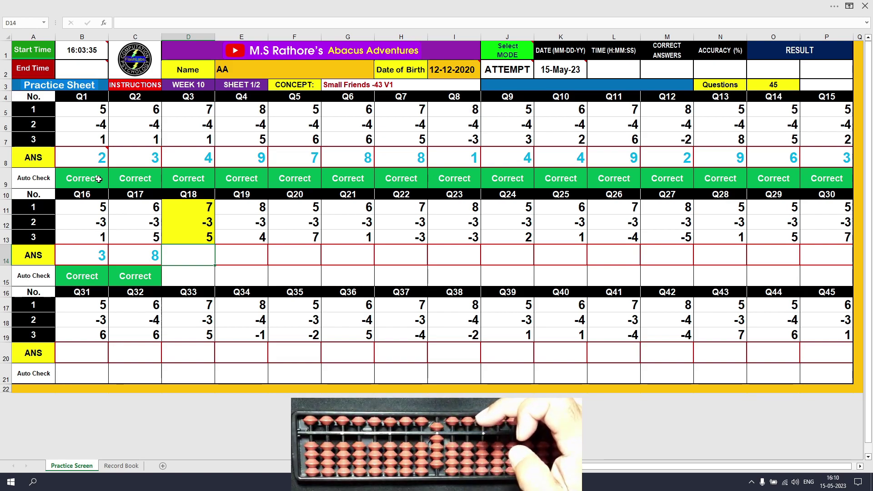
{"action": "type", "text": "9"}
{"action": "key", "text": "Tab"}
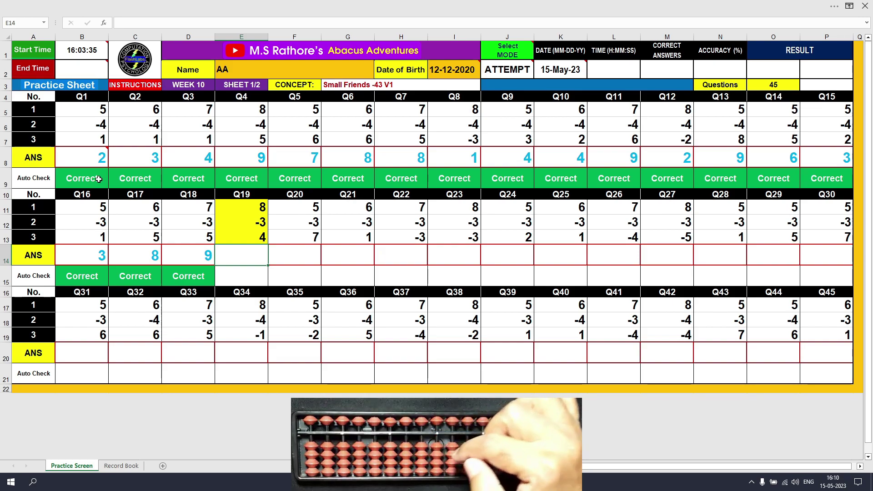
Fill the Q19, Q20 and Q21 answer cells with 9, 9 and 4
{"action": "type", "text": "9"}
{"action": "key", "text": "Tab"}
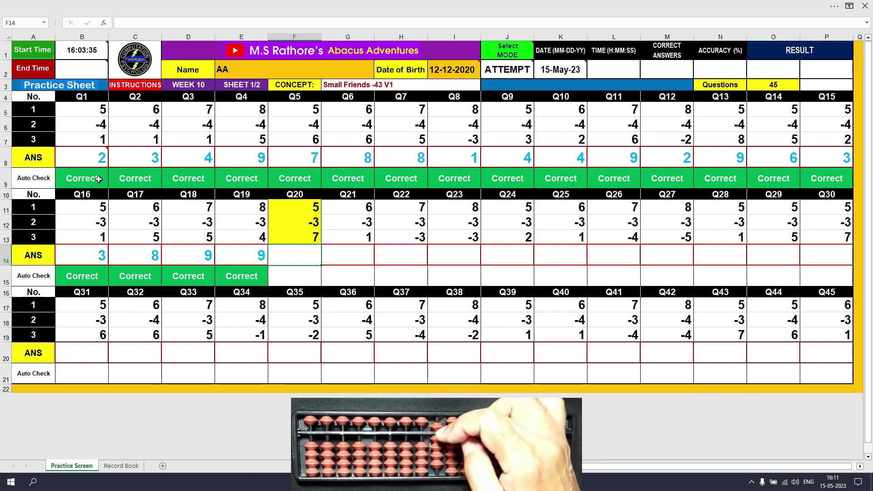
{"action": "type", "text": "9"}
{"action": "key", "text": "Tab"}
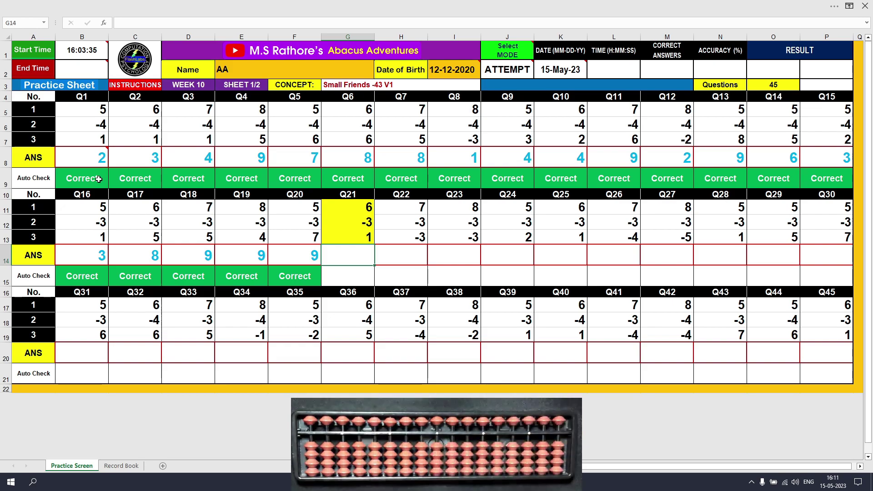
{"action": "type", "text": "4"}
{"action": "key", "text": "Tab"}
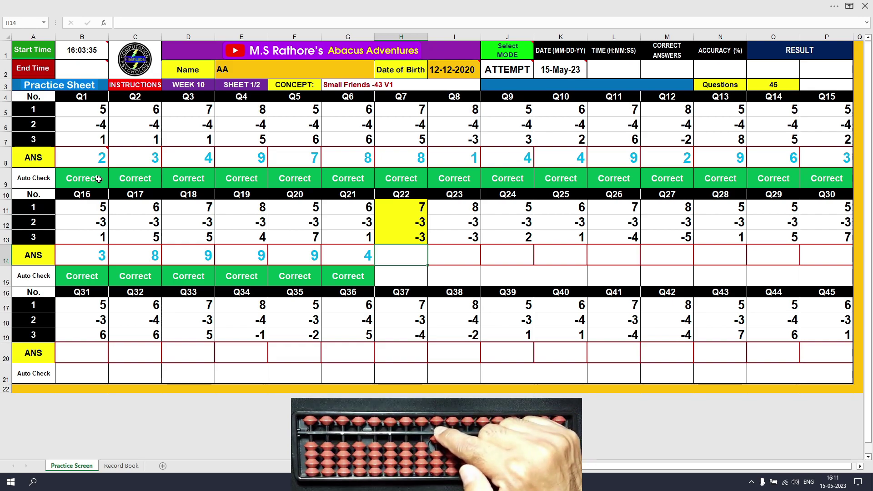
Fill the Q22, Q23 and Q24 answer cells with 1, 2 and 4
{"action": "type", "text": "1"}
{"action": "key", "text": "Tab"}
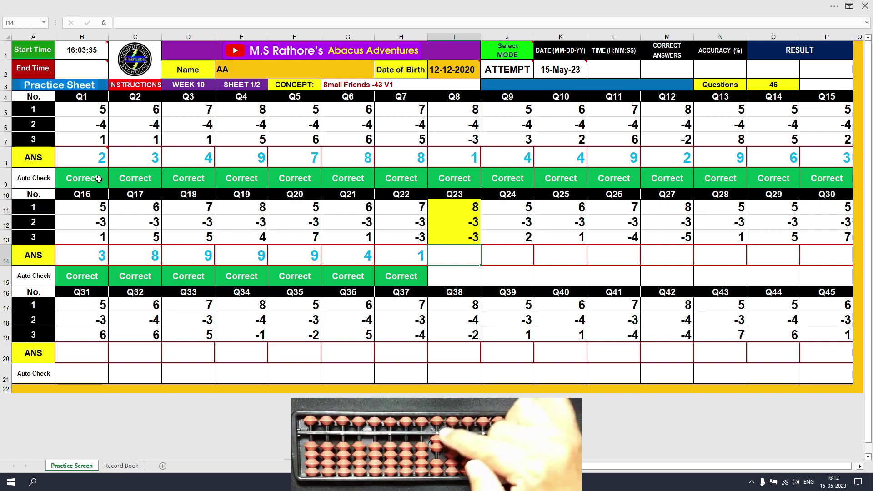
{"action": "type", "text": "2"}
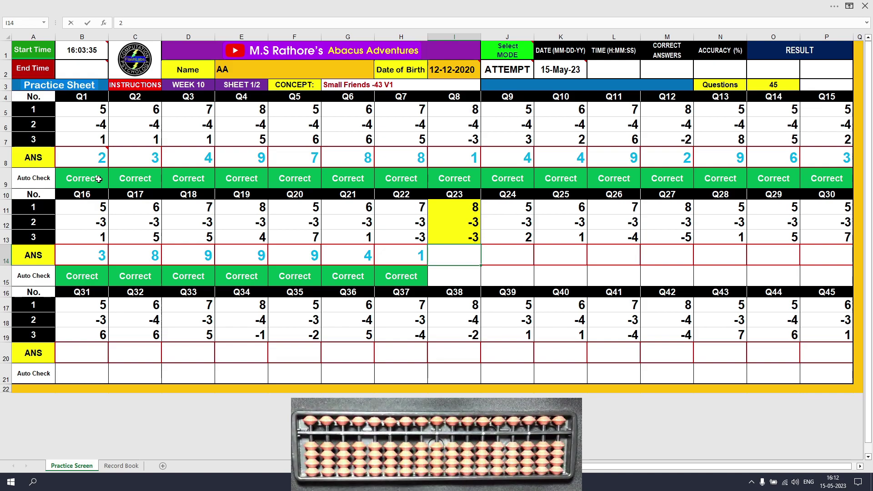
{"action": "key", "text": "Tab"}
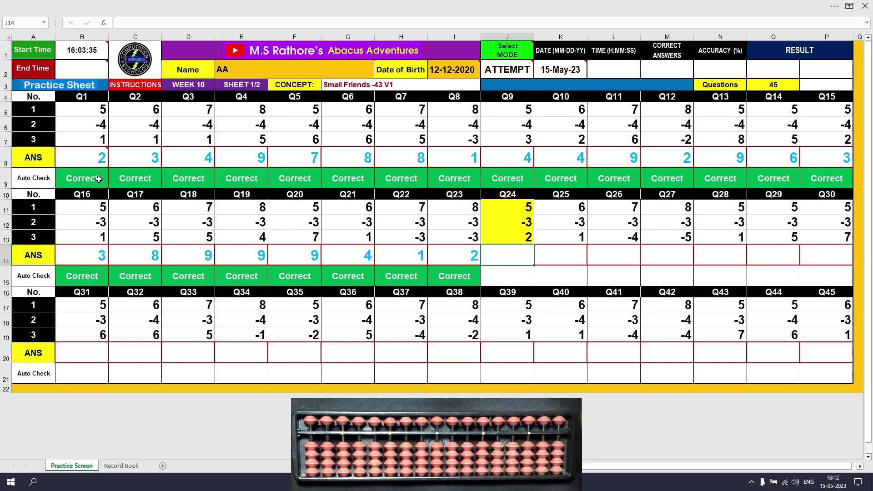
{"action": "type", "text": "4"}
{"action": "key", "text": "Tab"}
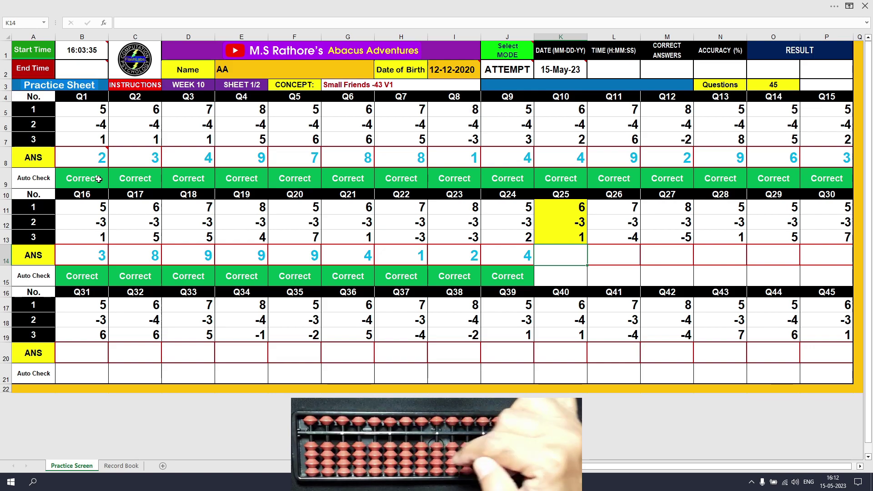
Fill the Q25, Q26 and Q27 answer cells with 4, 0 and 0
{"action": "type", "text": "4"}
{"action": "key", "text": "Tab"}
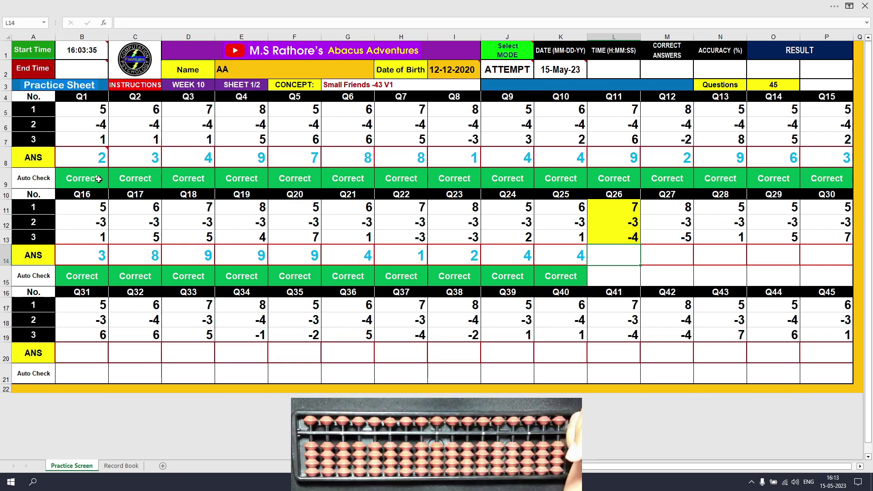
{"action": "type", "text": "0"}
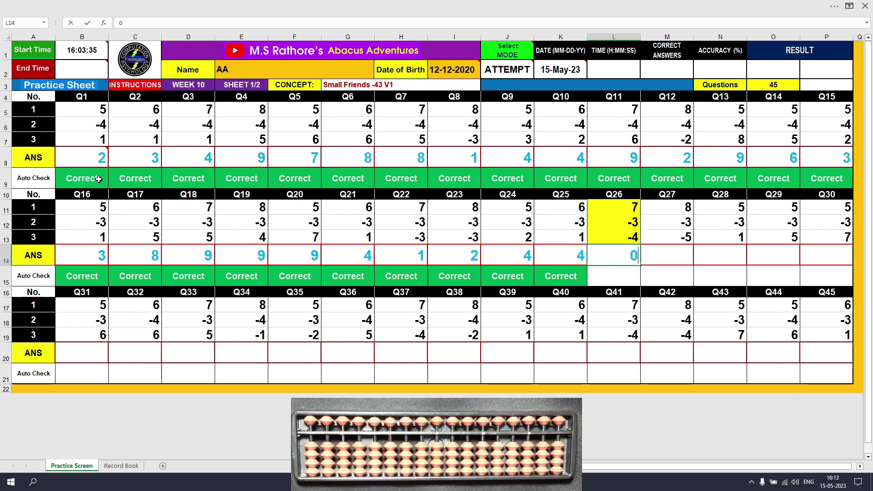
{"action": "key", "text": "Tab"}
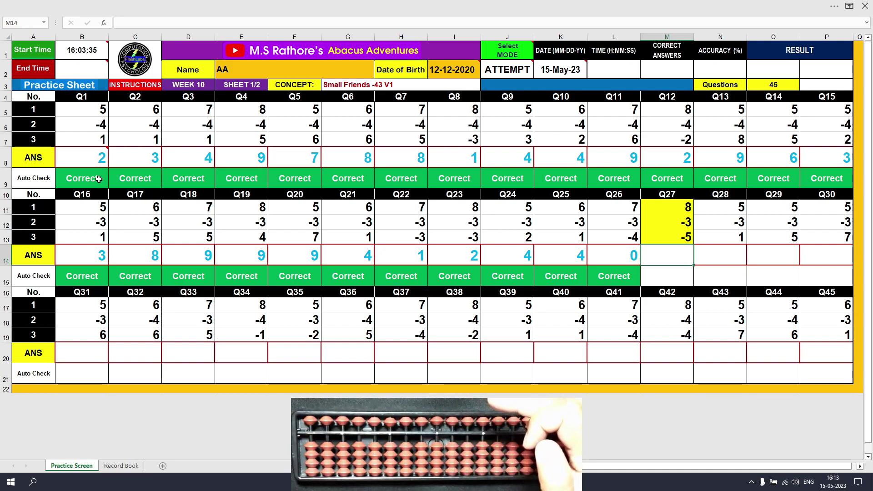
{"action": "type", "text": "0"}
{"action": "key", "text": "Tab"}
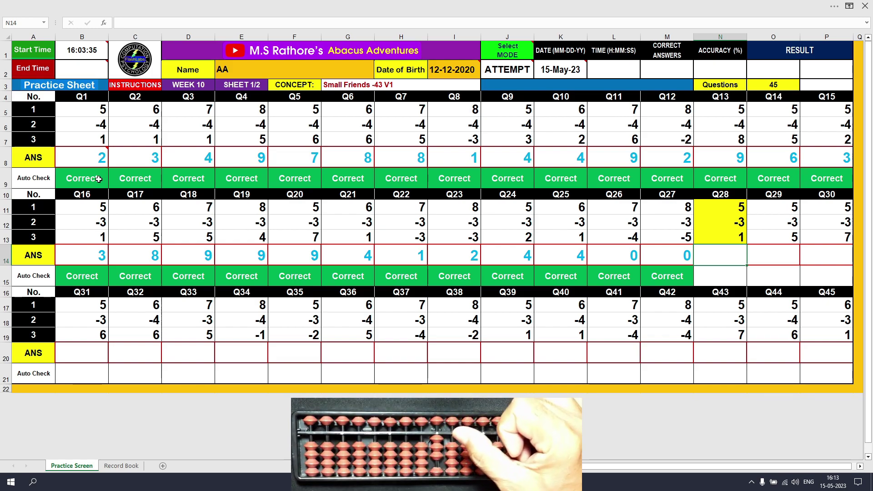
Fill the Q28, Q29 and Q30 answer cells with 3, 7 and 9
{"action": "type", "text": "3"}
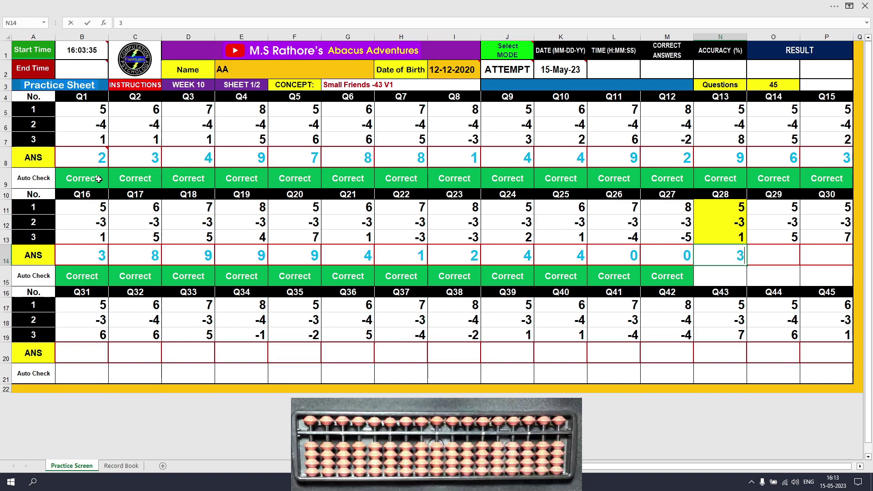
{"action": "key", "text": "Tab"}
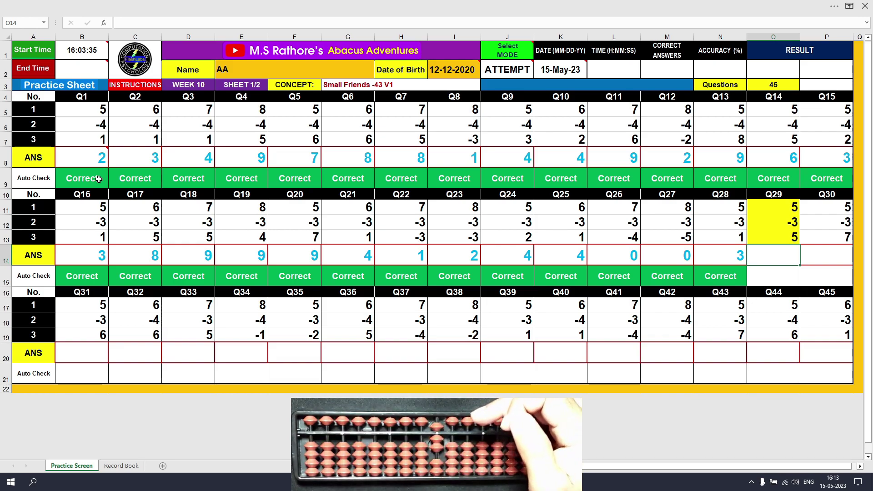
{"action": "type", "text": "7"}
{"action": "key", "text": "Tab"}
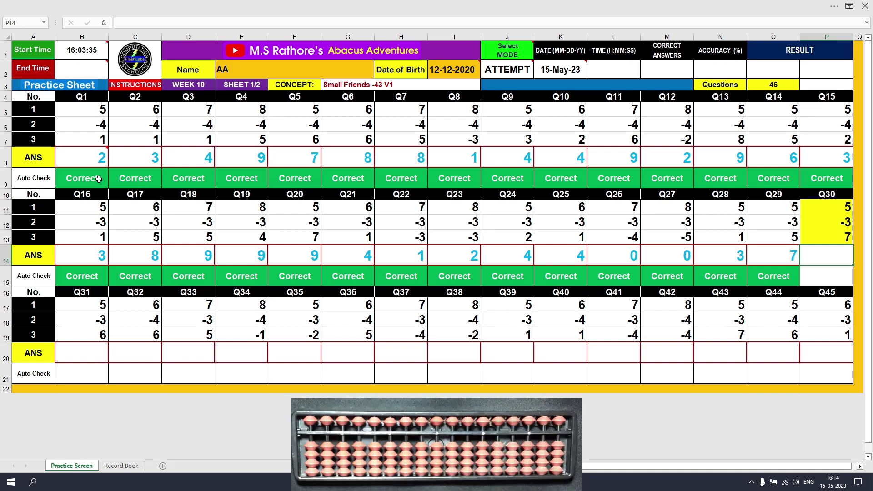
{"action": "type", "text": "9"}
{"action": "key", "text": "Return"}
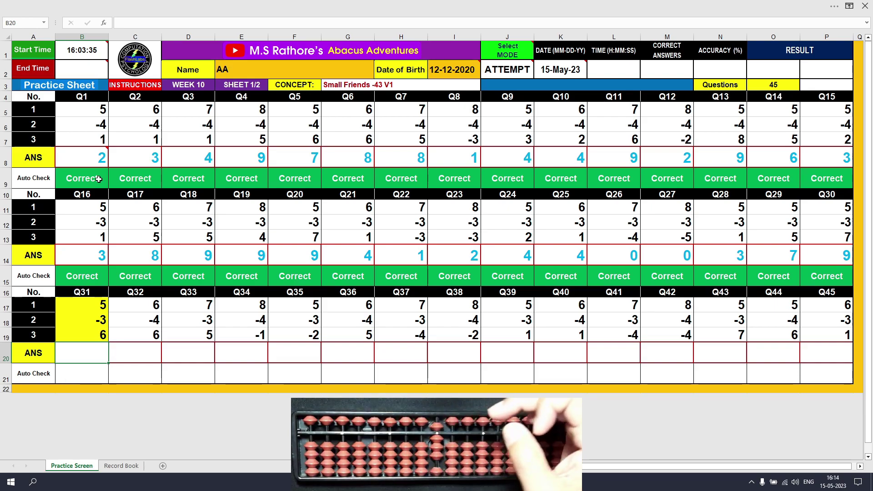
Type 8, 8 and 9 into B20, C20 and D20 for Q31–Q33
{"action": "type", "text": "8"}
{"action": "key", "text": "Tab"}
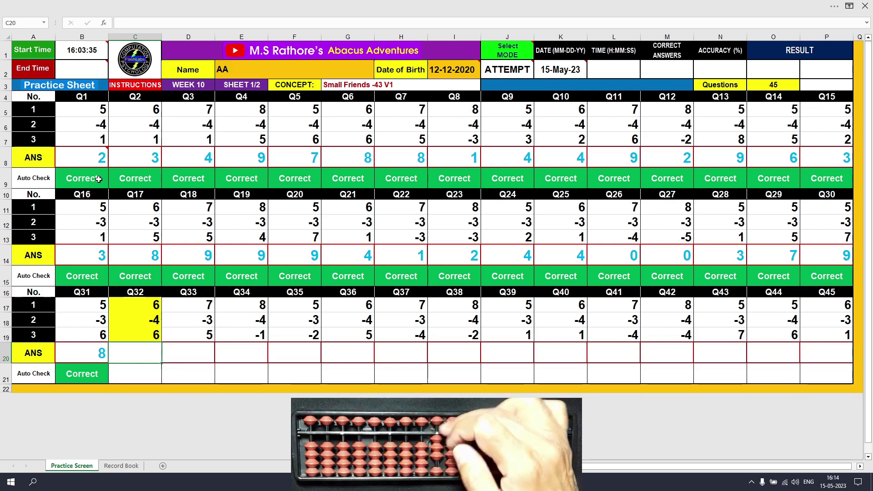
{"action": "key", "text": "F2"}
{"action": "type", "text": "8"}
{"action": "key", "text": "Tab"}
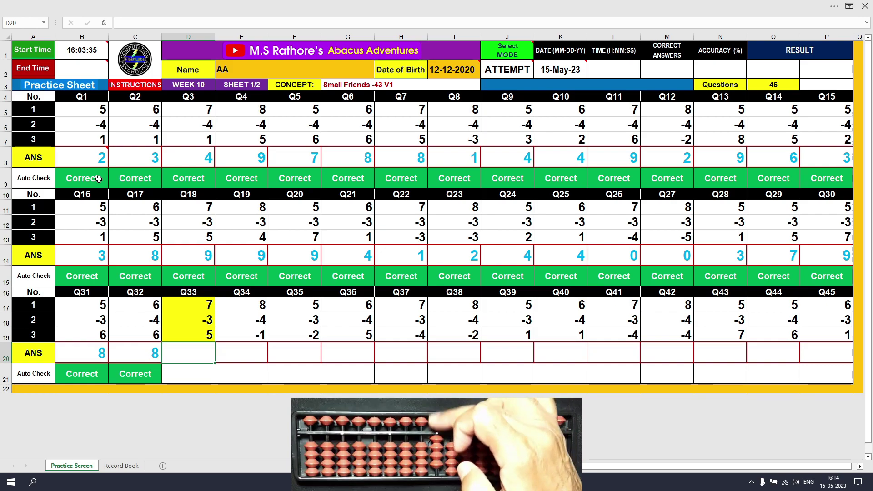
{"action": "type", "text": "9"}
{"action": "key", "text": "Tab"}
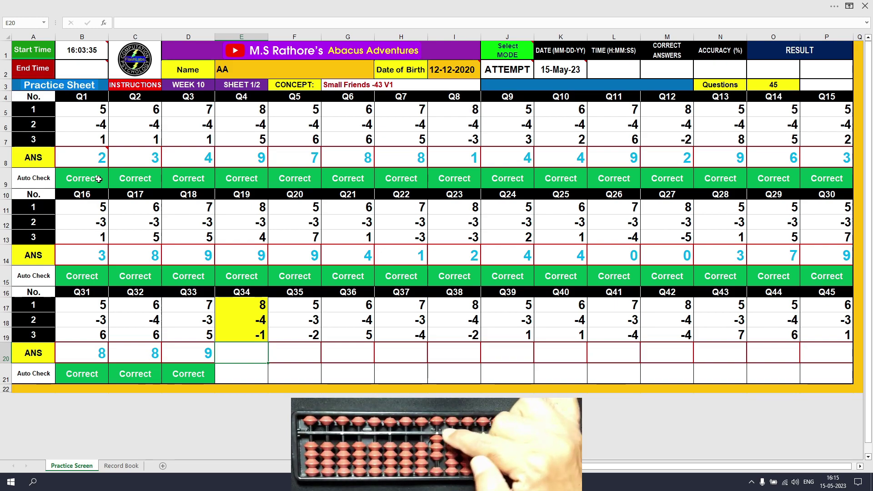
Enter the answers 3, 0 and 7 for Q34–Q36 in cells E20, F20 and G20
{"action": "type", "text": "3"}
{"action": "key", "text": "Return"}
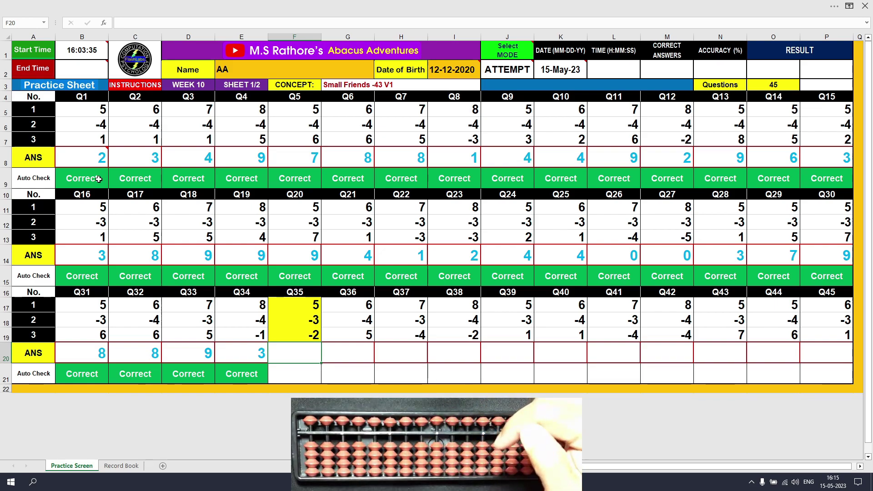
{"action": "type", "text": "0"}
{"action": "key", "text": "Tab"}
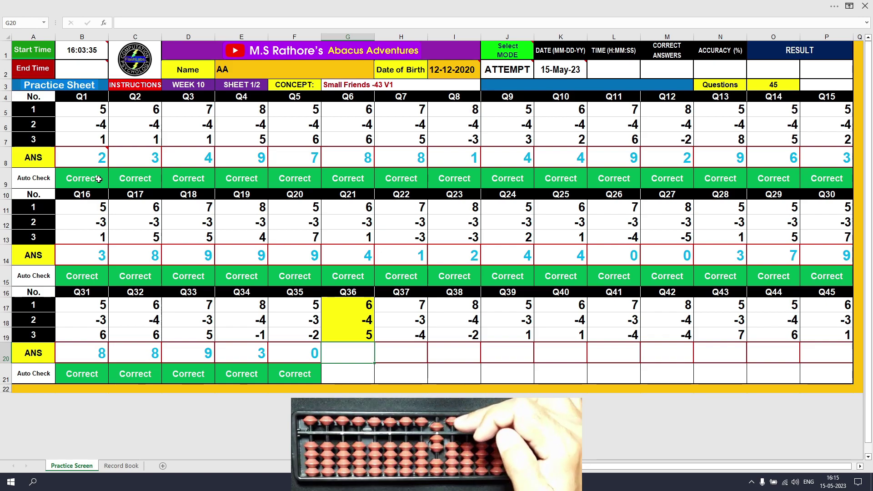
{"action": "type", "text": "7"}
{"action": "key", "text": "Tab"}
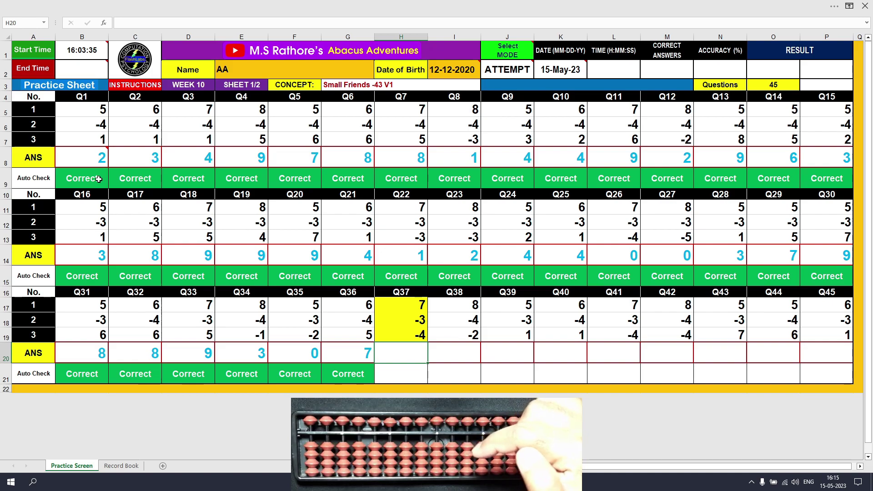
Enter the answers 0, 2, 3 and 3 for Q37–Q40 in cells H20 through K20
{"action": "type", "text": "0"}
{"action": "key", "text": "Tab"}
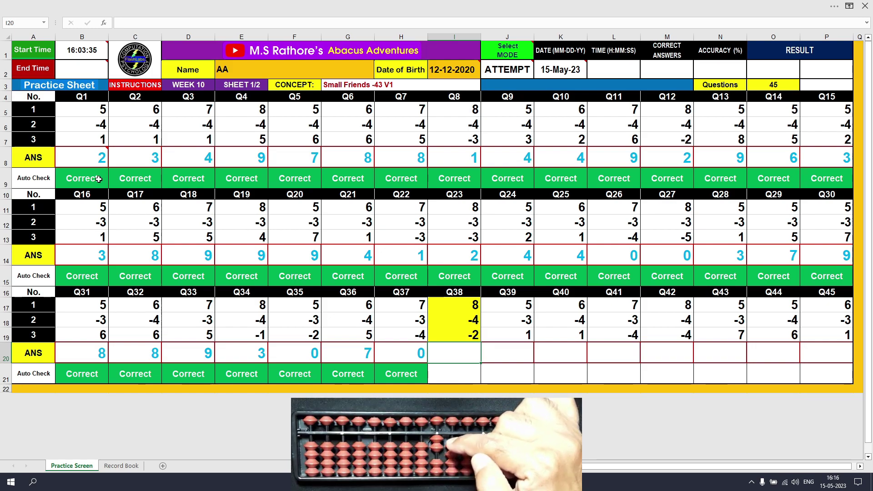
{"action": "type", "text": "2"}
{"action": "key", "text": "Return"}
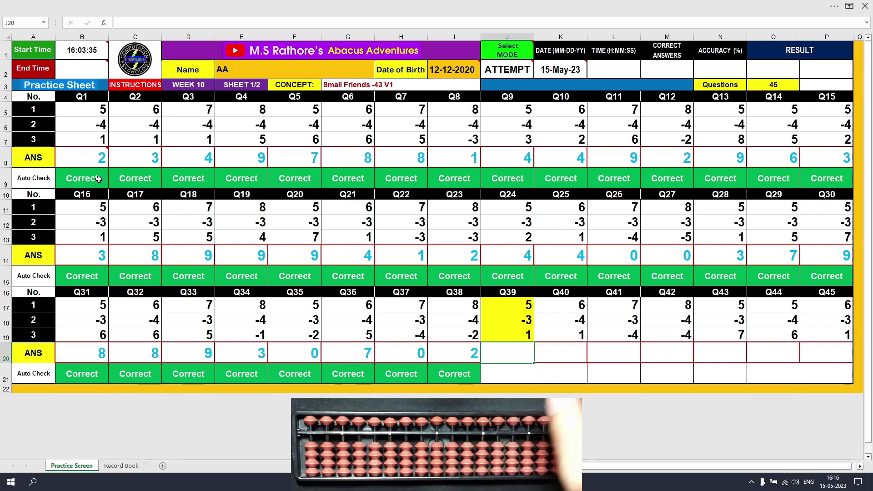
{"action": "type", "text": "3"}
{"action": "key", "text": "Tab"}
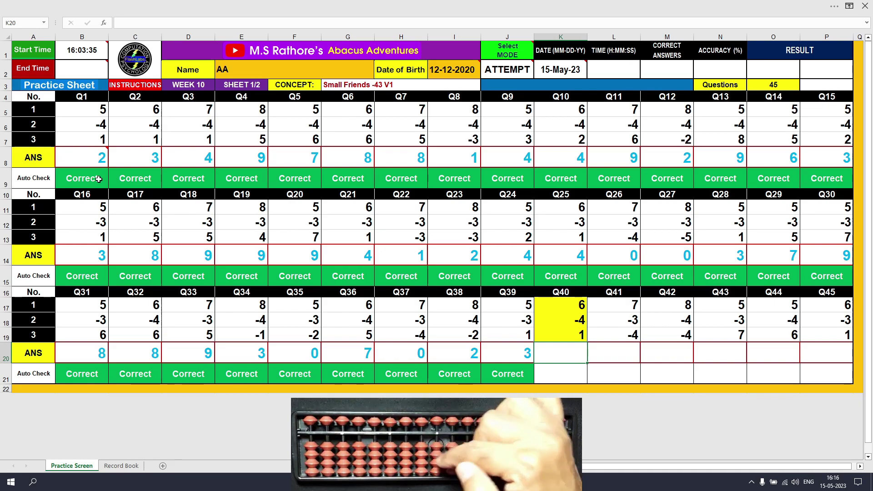
{"action": "type", "text": "3"}
{"action": "key", "text": "Tab"}
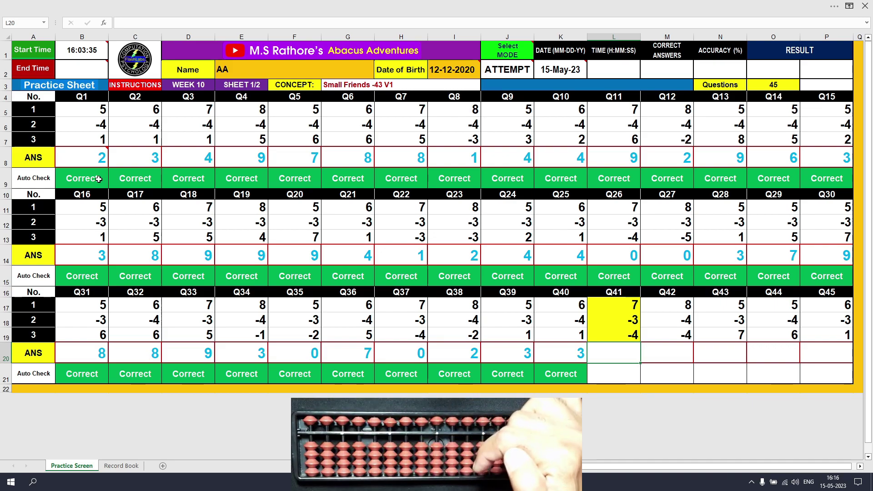
Enter the answers 0, 0, 9 and 7 for Q41–Q44 in cells L20 through O20
{"action": "type", "text": "0"}
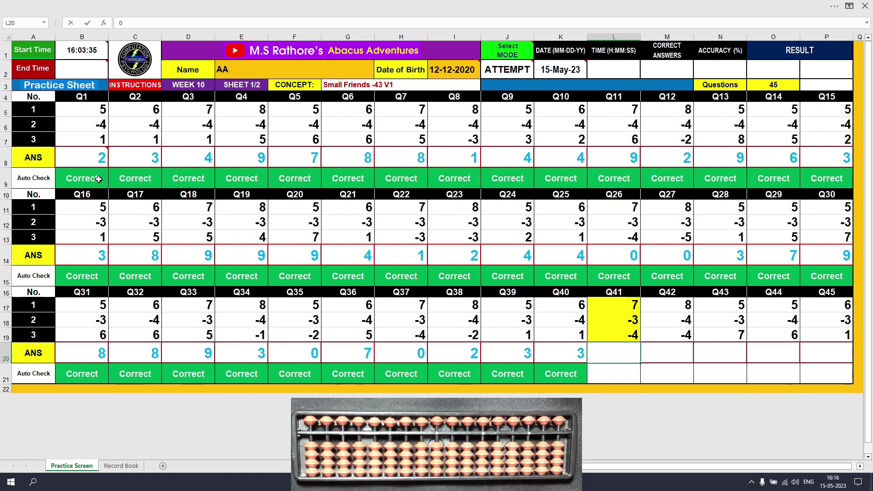
{"action": "key", "text": "Tab"}
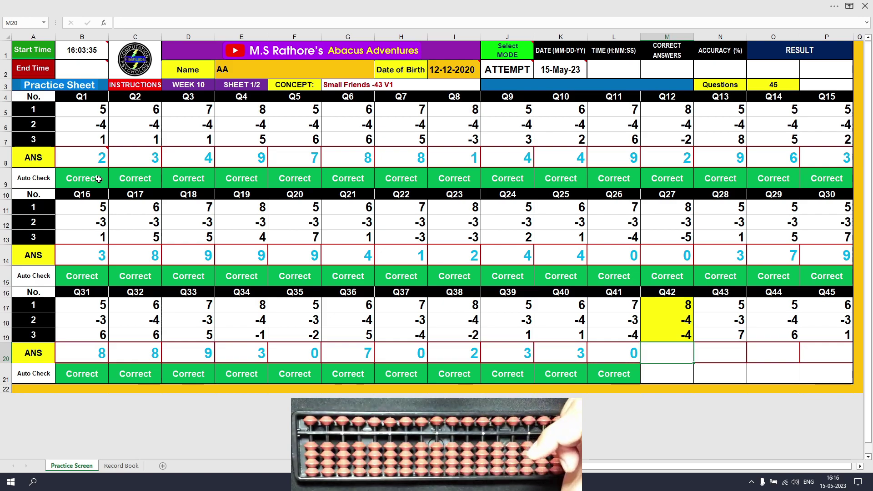
{"action": "type", "text": "0"}
{"action": "key", "text": "Tab"}
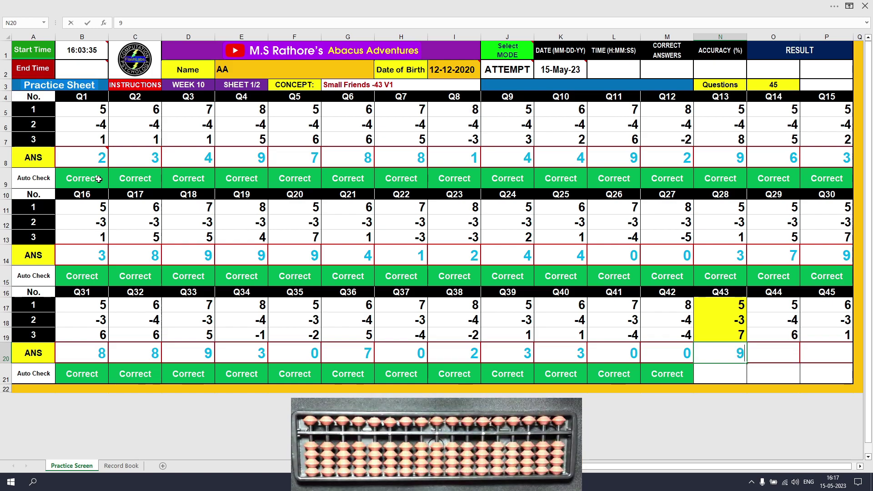
{"action": "type", "text": "9"}
{"action": "key", "text": "Tab"}
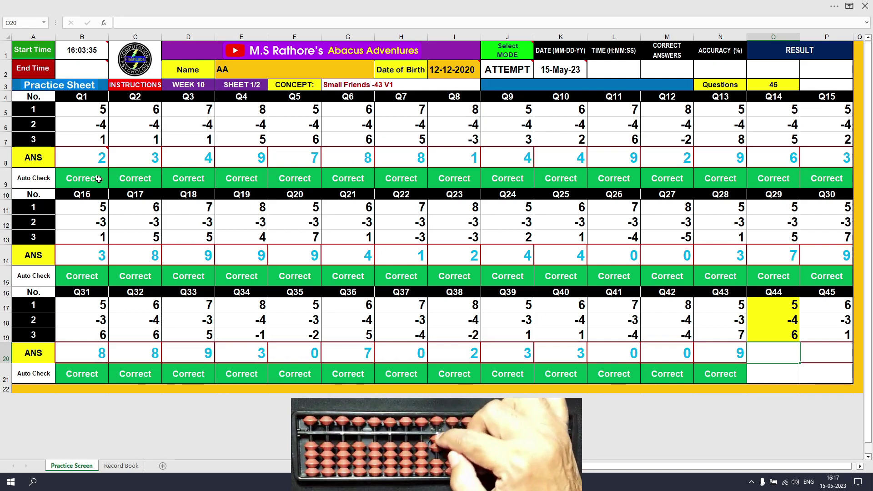
{"action": "type", "text": "7"}
{"action": "key", "text": "Tab"}
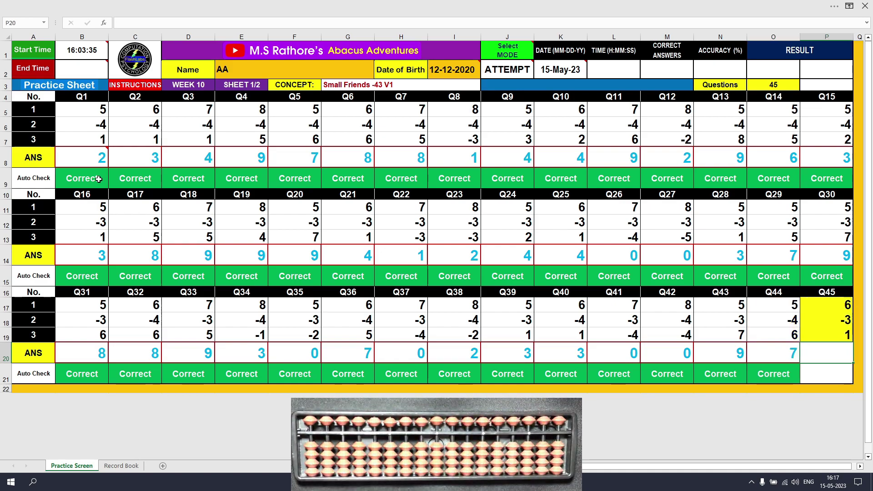